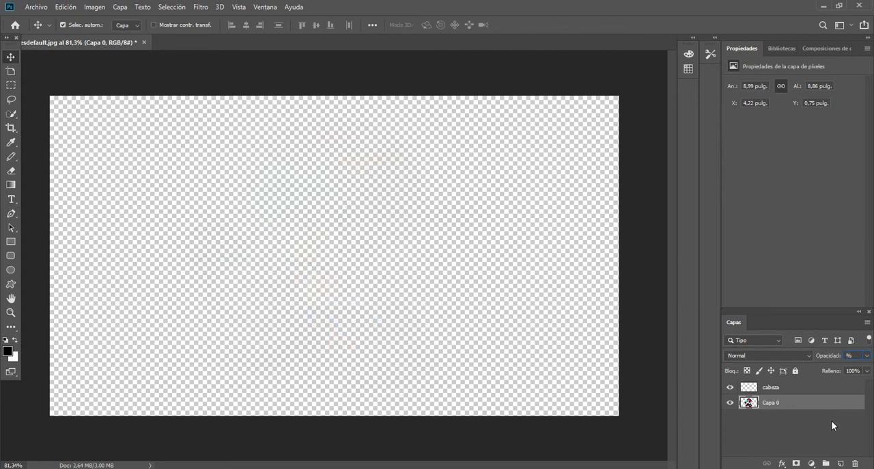
Set the Capa 0 reference layer's opacity to 79% and activate the cabeza layer with the Pencil tool for tracing the face.
{"action": "key", "text": "Return"}
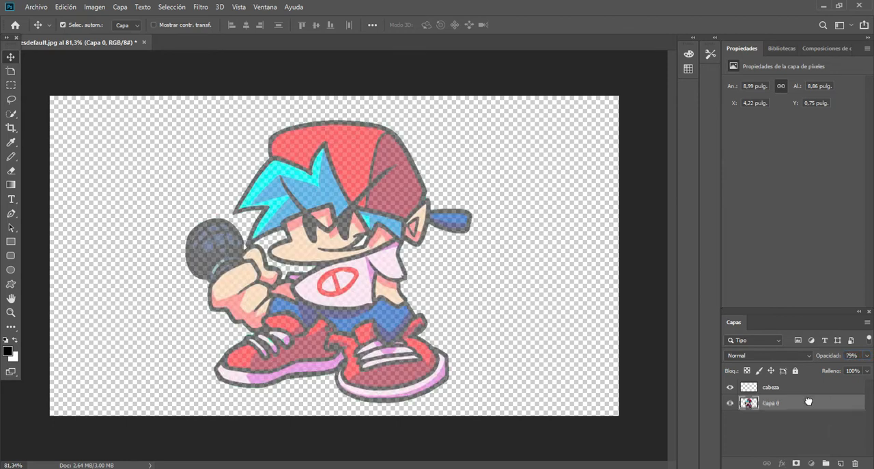
{"action": "left_click", "coordinate": [770, 386]}
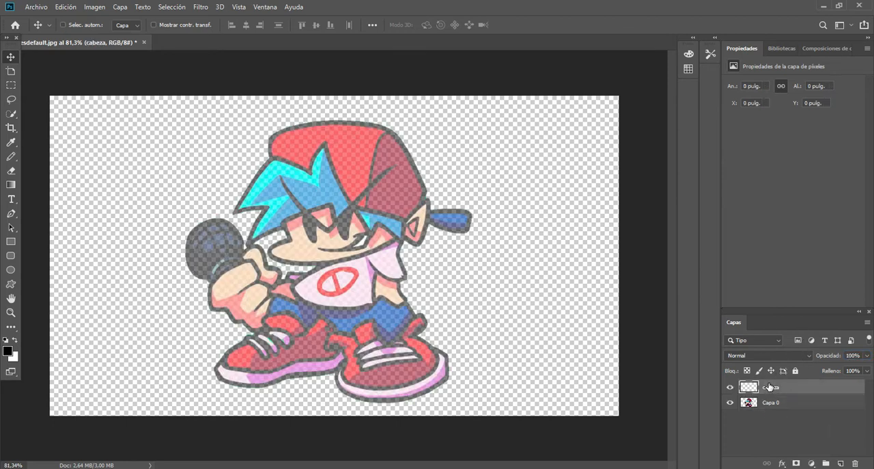
{"action": "left_click", "coordinate": [582, 344]}
{"action": "scroll", "coordinate": [582, 344], "scroll_direction": "up", "scroll_amount": 5}
{"action": "left_click_drag", "start_coordinate": [491, 464], "coordinate": [384, 464]}
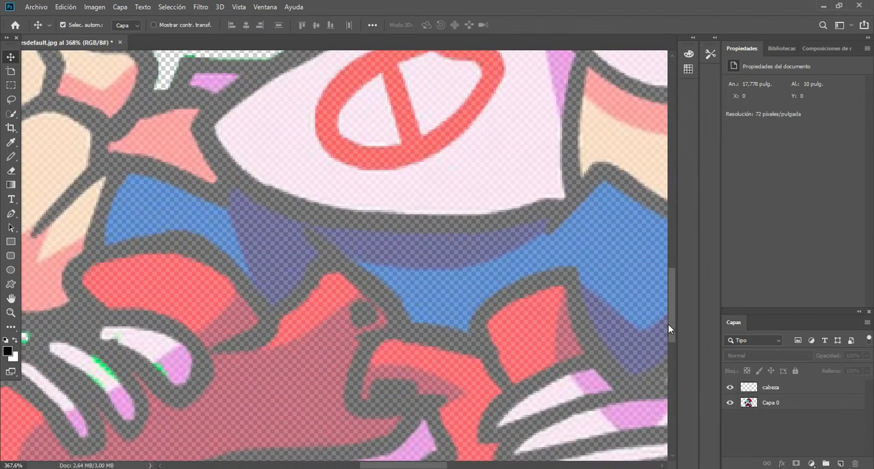
{"action": "left_click_drag", "start_coordinate": [671, 326], "coordinate": [671, 263]}
{"action": "left_click", "coordinate": [785, 386]}
{"action": "key", "text": "b"}
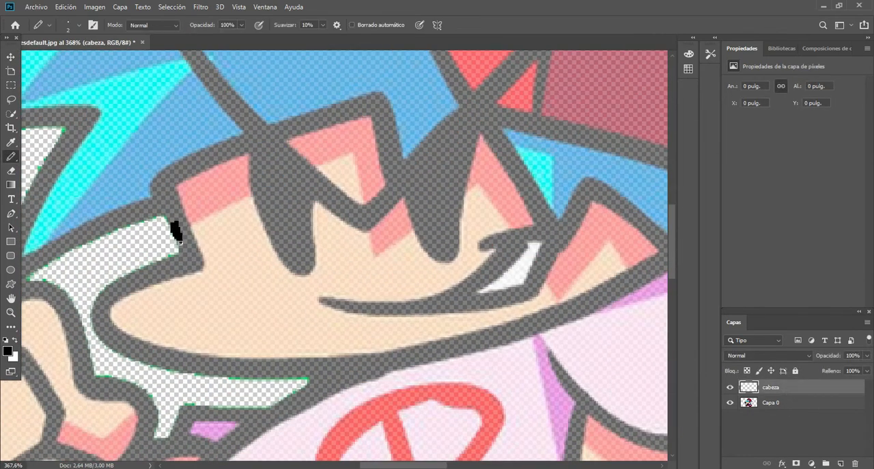
Trace the upper face outline in black, from the cheek corner up along the fringe edge to the point between the eyes.
{"action": "mouse_move", "coordinate": [187, 230]}
{"action": "left_mouse_down"}
{"action": "mouse_move", "coordinate": [175, 205]}
{"action": "mouse_move", "coordinate": [172, 217]}
{"action": "left_mouse_up"}
{"action": "mouse_move", "coordinate": [163, 179]}
{"action": "left_mouse_down"}
{"action": "mouse_move", "coordinate": [198, 151]}
{"action": "mouse_move", "coordinate": [190, 174]}
{"action": "left_mouse_up"}
{"action": "mouse_move", "coordinate": [374, 111]}
{"action": "left_mouse_down"}
{"action": "mouse_move", "coordinate": [382, 166]}
{"action": "mouse_move", "coordinate": [405, 157]}
{"action": "mouse_move", "coordinate": [390, 171]}
{"action": "mouse_move", "coordinate": [396, 140]}
{"action": "left_mouse_up"}
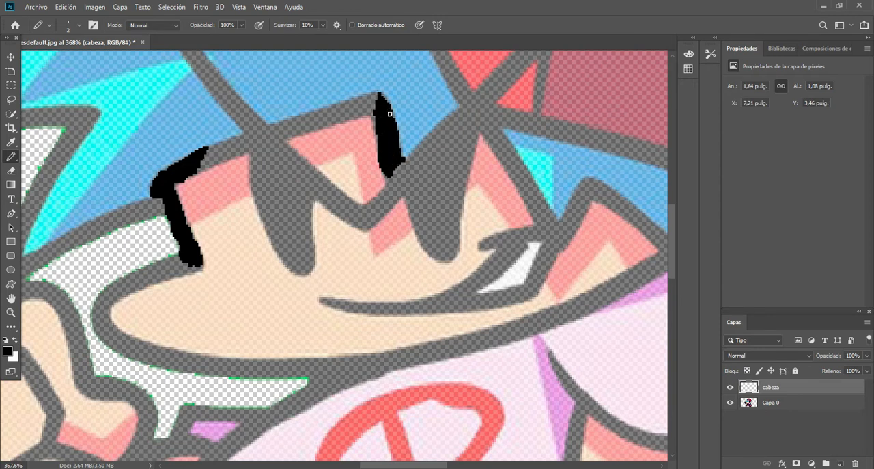
{"action": "left_click_drag", "start_coordinate": [196, 170], "coordinate": [249, 147]}
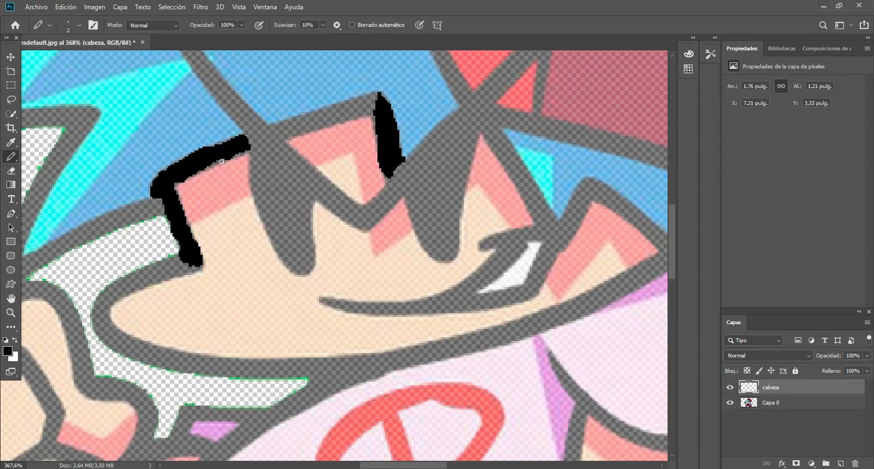
{"action": "key", "text": "ctrl+z"}
{"action": "mouse_move", "coordinate": [241, 138]}
{"action": "left_mouse_down"}
{"action": "mouse_move", "coordinate": [228, 157]}
{"action": "mouse_move", "coordinate": [211, 160]}
{"action": "left_mouse_up"}
{"action": "mouse_move", "coordinate": [314, 114]}
{"action": "left_mouse_down"}
{"action": "mouse_move", "coordinate": [362, 99]}
{"action": "mouse_move", "coordinate": [373, 112]}
{"action": "left_mouse_up"}
{"action": "mouse_move", "coordinate": [294, 134]}
{"action": "left_mouse_down"}
{"action": "mouse_move", "coordinate": [365, 104]}
{"action": "mouse_move", "coordinate": [336, 116]}
{"action": "left_mouse_up"}
Trace the rounded chin end in black, from the cheek corner around to the start of the lower jaw line.
{"action": "mouse_move", "coordinate": [107, 301]}
{"action": "left_mouse_down"}
{"action": "mouse_move", "coordinate": [117, 343]}
{"action": "mouse_move", "coordinate": [108, 341]}
{"action": "mouse_move", "coordinate": [174, 354]}
{"action": "left_mouse_up"}
{"action": "mouse_move", "coordinate": [130, 286]}
{"action": "left_mouse_down"}
{"action": "mouse_move", "coordinate": [149, 268]}
{"action": "mouse_move", "coordinate": [136, 278]}
{"action": "mouse_move", "coordinate": [161, 263]}
{"action": "mouse_move", "coordinate": [157, 273]}
{"action": "mouse_move", "coordinate": [201, 267]}
{"action": "mouse_move", "coordinate": [120, 296]}
{"action": "mouse_move", "coordinate": [170, 248]}
{"action": "mouse_move", "coordinate": [175, 257]}
{"action": "mouse_move", "coordinate": [108, 305]}
{"action": "mouse_move", "coordinate": [101, 296]}
{"action": "mouse_move", "coordinate": [152, 267]}
{"action": "mouse_move", "coordinate": [132, 282]}
{"action": "mouse_move", "coordinate": [160, 267]}
{"action": "mouse_move", "coordinate": [196, 265]}
{"action": "mouse_move", "coordinate": [124, 293]}
{"action": "left_mouse_up"}
{"action": "key", "text": "ctrl+z"}
{"action": "key", "text": "ctrl+z"}
{"action": "left_click_drag", "start_coordinate": [164, 265], "coordinate": [146, 269]}
{"action": "mouse_move", "coordinate": [98, 308]}
{"action": "left_mouse_down"}
{"action": "mouse_move", "coordinate": [117, 283]}
{"action": "mouse_move", "coordinate": [121, 293]}
{"action": "mouse_move", "coordinate": [167, 273]}
{"action": "left_mouse_up"}
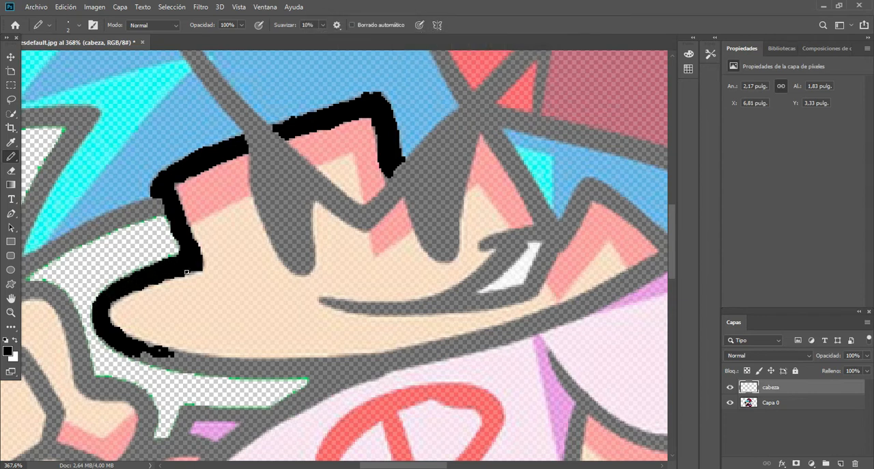
Outline the zigzag hair edge beside the mouth in black and start the jaw line at both of its ends.
{"action": "left_click_drag", "start_coordinate": [585, 198], "coordinate": [564, 244]}
{"action": "mouse_move", "coordinate": [494, 129]}
{"action": "left_mouse_down"}
{"action": "mouse_move", "coordinate": [555, 222]}
{"action": "mouse_move", "coordinate": [588, 186]}
{"action": "left_mouse_up"}
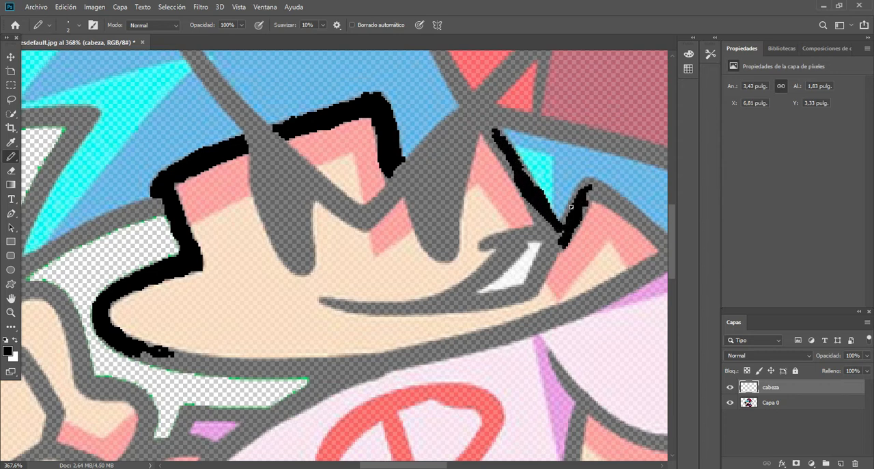
{"action": "left_click_drag", "start_coordinate": [525, 175], "coordinate": [562, 242]}
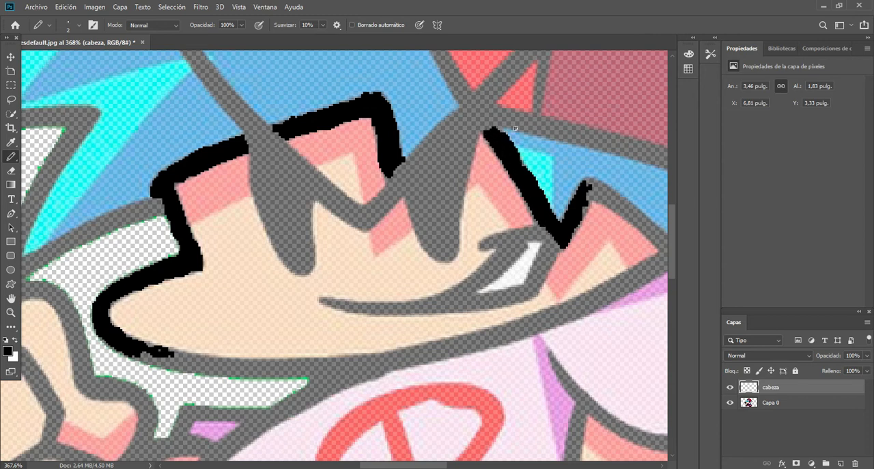
{"action": "mouse_move", "coordinate": [145, 352]}
{"action": "left_mouse_down"}
{"action": "mouse_move", "coordinate": [189, 367]}
{"action": "mouse_move", "coordinate": [134, 353]}
{"action": "mouse_move", "coordinate": [219, 356]}
{"action": "left_mouse_up"}
{"action": "mouse_move", "coordinate": [627, 274]}
{"action": "left_mouse_down"}
{"action": "mouse_move", "coordinate": [648, 268]}
{"action": "mouse_move", "coordinate": [642, 282]}
{"action": "mouse_move", "coordinate": [595, 300]}
{"action": "mouse_move", "coordinate": [617, 282]}
{"action": "left_mouse_up"}
{"action": "left_click_drag", "start_coordinate": [657, 257], "coordinate": [664, 268]}
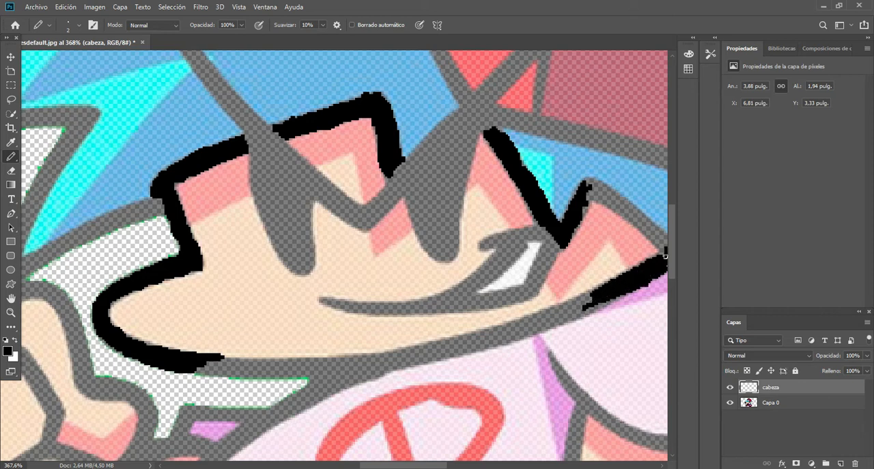
{"action": "mouse_move", "coordinate": [592, 200]}
{"action": "left_mouse_down"}
{"action": "mouse_move", "coordinate": [621, 205]}
{"action": "mouse_move", "coordinate": [654, 236]}
{"action": "mouse_move", "coordinate": [663, 229]}
{"action": "mouse_move", "coordinate": [613, 204]}
{"action": "left_mouse_up"}
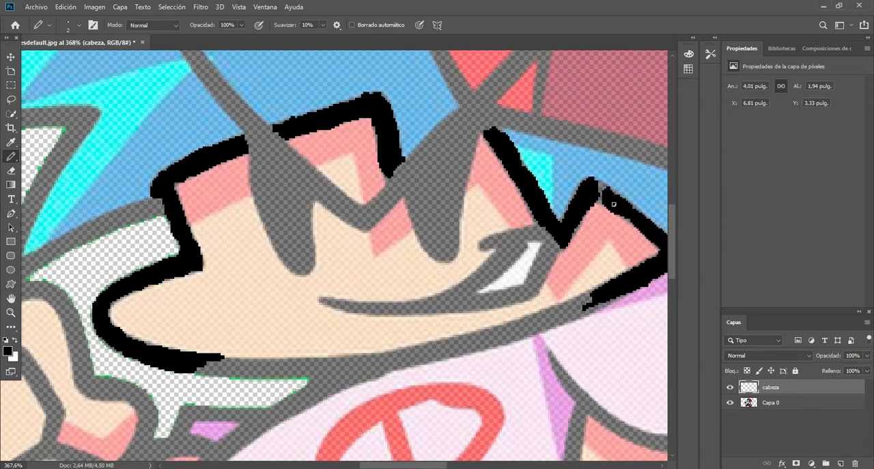
Complete the black lower jaw line between the chin and the corner near the ear, filling the line's thickness.
{"action": "mouse_move", "coordinate": [622, 289]}
{"action": "left_mouse_down"}
{"action": "mouse_move", "coordinate": [595, 291]}
{"action": "mouse_move", "coordinate": [611, 299]}
{"action": "mouse_move", "coordinate": [578, 306]}
{"action": "mouse_move", "coordinate": [588, 293]}
{"action": "mouse_move", "coordinate": [559, 316]}
{"action": "mouse_move", "coordinate": [580, 314]}
{"action": "left_mouse_up"}
{"action": "mouse_move", "coordinate": [220, 361]}
{"action": "left_mouse_down"}
{"action": "mouse_move", "coordinate": [239, 373]}
{"action": "mouse_move", "coordinate": [215, 363]}
{"action": "mouse_move", "coordinate": [300, 358]}
{"action": "left_mouse_up"}
{"action": "key", "text": "ctrl+z"}
{"action": "mouse_move", "coordinate": [222, 359]}
{"action": "left_mouse_down"}
{"action": "mouse_move", "coordinate": [278, 358]}
{"action": "mouse_move", "coordinate": [274, 374]}
{"action": "mouse_move", "coordinate": [197, 369]}
{"action": "mouse_move", "coordinate": [268, 361]}
{"action": "mouse_move", "coordinate": [234, 358]}
{"action": "mouse_move", "coordinate": [263, 358]}
{"action": "left_mouse_up"}
{"action": "key", "text": "ctrl+z"}
{"action": "key", "text": "ctrl+z"}
{"action": "key", "text": "ctrl+z"}
{"action": "left_click_drag", "start_coordinate": [200, 371], "coordinate": [214, 365]}
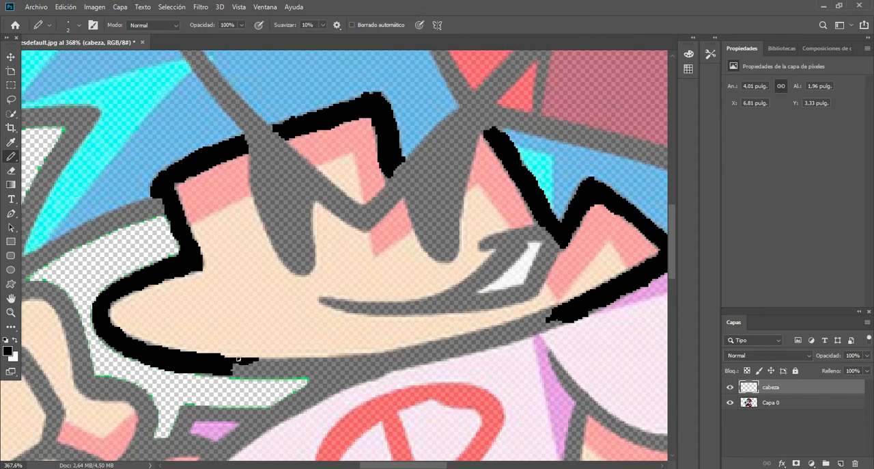
{"action": "left_click_drag", "start_coordinate": [254, 364], "coordinate": [274, 363]}
{"action": "mouse_move", "coordinate": [535, 326]}
{"action": "left_mouse_down"}
{"action": "mouse_move", "coordinate": [557, 310]}
{"action": "mouse_move", "coordinate": [566, 320]}
{"action": "mouse_move", "coordinate": [531, 330]}
{"action": "mouse_move", "coordinate": [534, 319]}
{"action": "mouse_move", "coordinate": [519, 319]}
{"action": "mouse_move", "coordinate": [523, 332]}
{"action": "mouse_move", "coordinate": [474, 335]}
{"action": "mouse_move", "coordinate": [538, 328]}
{"action": "mouse_move", "coordinate": [447, 349]}
{"action": "left_mouse_up"}
{"action": "mouse_move", "coordinate": [257, 357]}
{"action": "left_mouse_down"}
{"action": "mouse_move", "coordinate": [330, 352]}
{"action": "mouse_move", "coordinate": [334, 362]}
{"action": "mouse_move", "coordinate": [454, 340]}
{"action": "left_mouse_up"}
{"action": "mouse_move", "coordinate": [271, 373]}
{"action": "left_mouse_down"}
{"action": "mouse_move", "coordinate": [350, 364]}
{"action": "mouse_move", "coordinate": [321, 373]}
{"action": "mouse_move", "coordinate": [252, 370]}
{"action": "left_mouse_up"}
{"action": "mouse_move", "coordinate": [411, 357]}
{"action": "left_mouse_down"}
{"action": "mouse_move", "coordinate": [456, 354]}
{"action": "mouse_move", "coordinate": [429, 348]}
{"action": "mouse_move", "coordinate": [337, 359]}
{"action": "mouse_move", "coordinate": [390, 358]}
{"action": "mouse_move", "coordinate": [343, 373]}
{"action": "mouse_move", "coordinate": [402, 359]}
{"action": "left_mouse_up"}
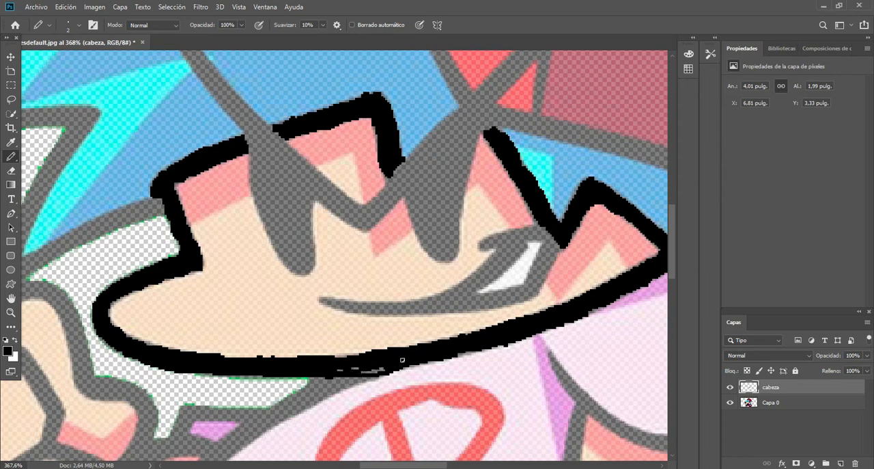
{"action": "scroll", "coordinate": [430, 325], "scroll_direction": "down", "scroll_amount": 7}
{"action": "scroll", "coordinate": [430, 325], "scroll_direction": "up", "scroll_amount": 6}
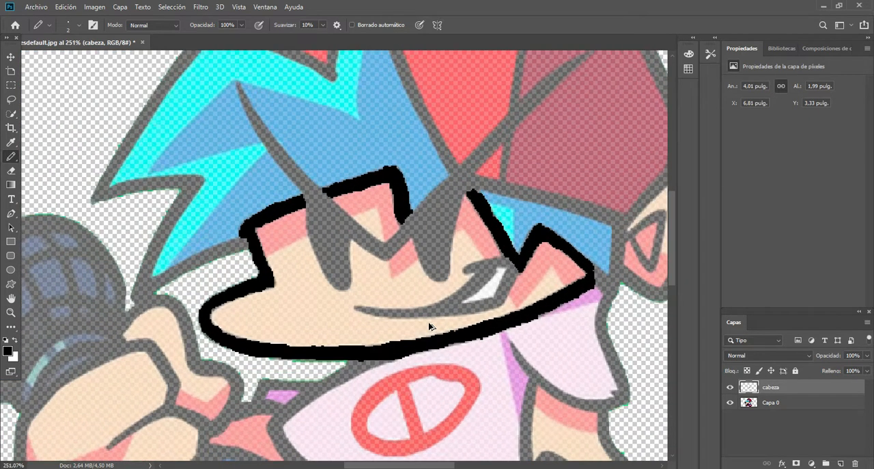
{"action": "key", "text": "v"}
{"action": "left_click_drag", "start_coordinate": [405, 175], "coordinate": [378, 190]}
{"action": "key", "text": "ctrl+z"}
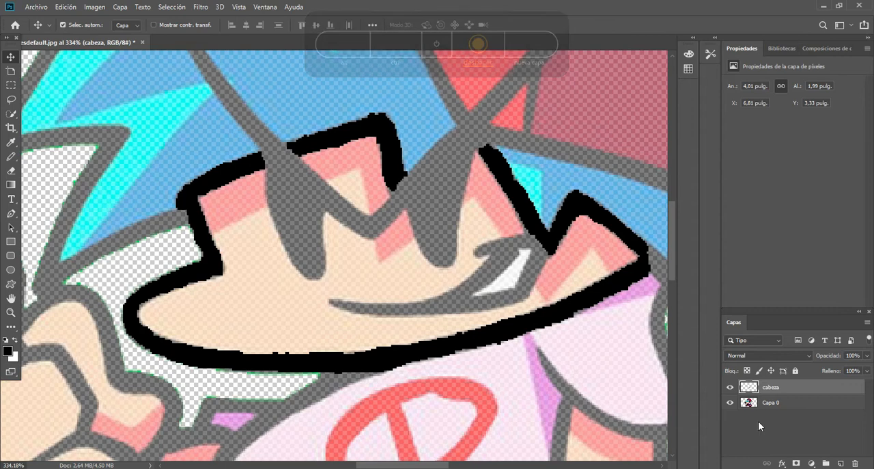
Select the cabeza and Capa 0 layers together, shift them about 2.3 in to the left, and return to the Pencil tool.
{"action": "left_click", "coordinate": [771, 402], "text": "ctrl"}
{"action": "mouse_move", "coordinate": [531, 354]}
{"action": "left_mouse_down"}
{"action": "mouse_move", "coordinate": [414, 382]}
{"action": "mouse_move", "coordinate": [227, 369]}
{"action": "left_mouse_up"}
{"action": "left_click", "coordinate": [11, 157]}
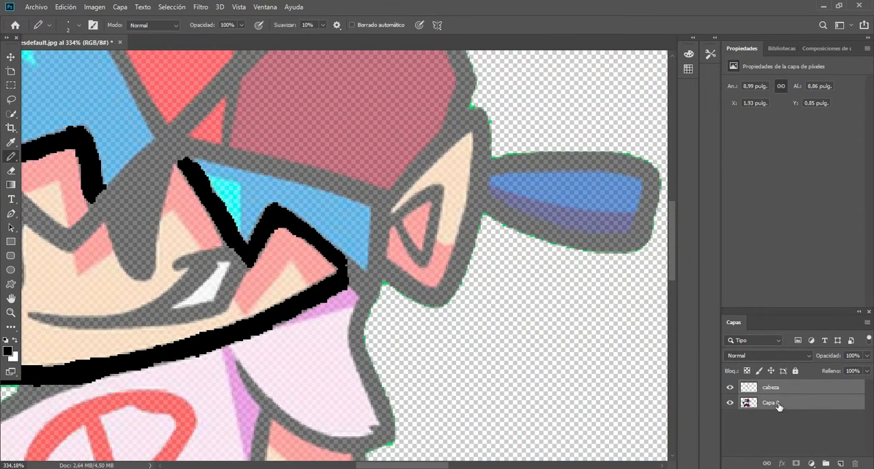
Trace the full outer outline of the ear in black on the cabeza layer, joining it to the jaw line.
{"action": "left_click", "coordinate": [778, 389]}
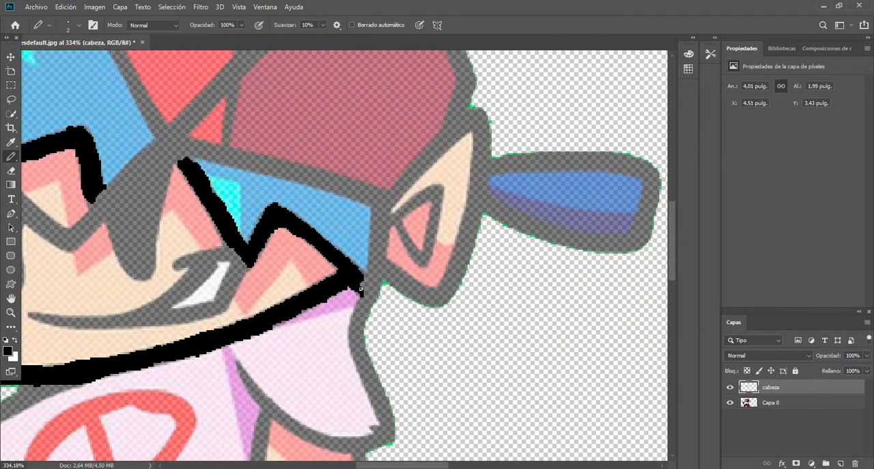
{"action": "mouse_move", "coordinate": [376, 275]}
{"action": "left_mouse_down"}
{"action": "mouse_move", "coordinate": [373, 221]}
{"action": "mouse_move", "coordinate": [375, 249]}
{"action": "mouse_move", "coordinate": [385, 223]}
{"action": "mouse_move", "coordinate": [388, 265]}
{"action": "left_mouse_up"}
{"action": "mouse_move", "coordinate": [471, 197]}
{"action": "left_mouse_down"}
{"action": "mouse_move", "coordinate": [464, 261]}
{"action": "mouse_move", "coordinate": [484, 117]}
{"action": "mouse_move", "coordinate": [471, 125]}
{"action": "mouse_move", "coordinate": [488, 148]}
{"action": "mouse_move", "coordinate": [442, 139]}
{"action": "mouse_move", "coordinate": [425, 159]}
{"action": "mouse_move", "coordinate": [467, 116]}
{"action": "mouse_move", "coordinate": [444, 132]}
{"action": "mouse_move", "coordinate": [415, 164]}
{"action": "mouse_move", "coordinate": [432, 161]}
{"action": "mouse_move", "coordinate": [384, 194]}
{"action": "left_mouse_up"}
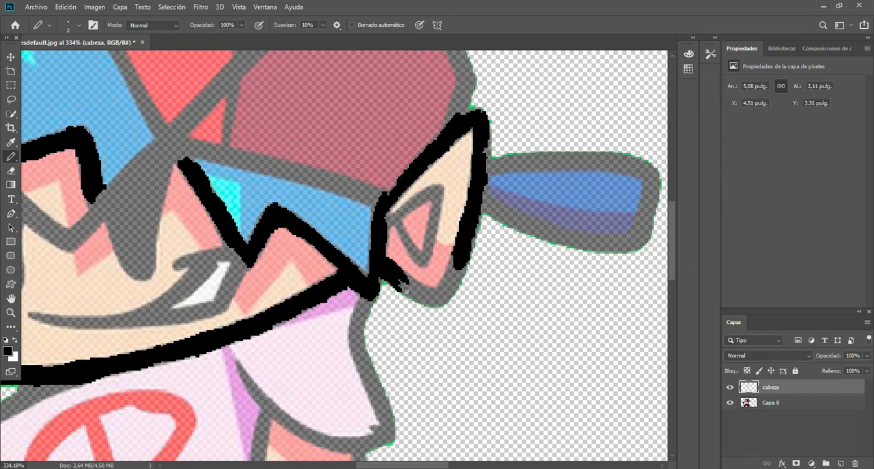
{"action": "mouse_move", "coordinate": [458, 256]}
{"action": "left_mouse_down"}
{"action": "mouse_move", "coordinate": [441, 290]}
{"action": "mouse_move", "coordinate": [457, 275]}
{"action": "mouse_move", "coordinate": [442, 288]}
{"action": "mouse_move", "coordinate": [416, 291]}
{"action": "mouse_move", "coordinate": [452, 275]}
{"action": "mouse_move", "coordinate": [441, 299]}
{"action": "left_mouse_up"}
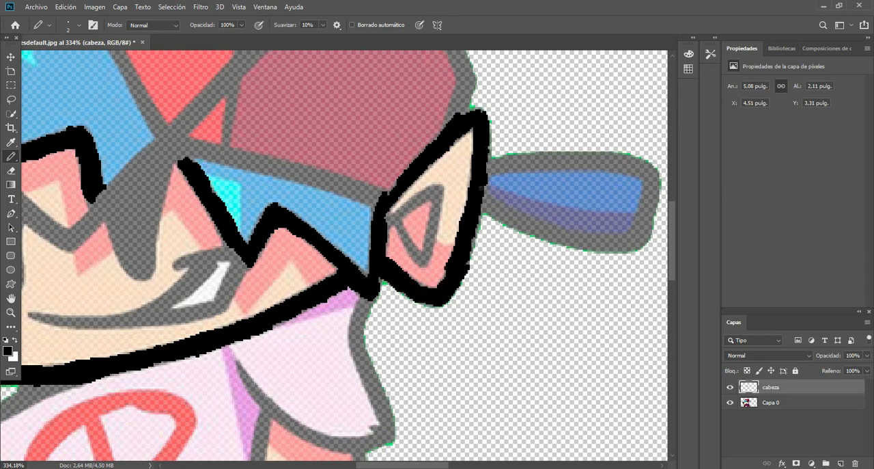
Trace the blue cap tab's top edge and outer end in black, erasing and redrawing the end stroke.
{"action": "mouse_move", "coordinate": [638, 217]}
{"action": "left_mouse_down"}
{"action": "mouse_move", "coordinate": [643, 233]}
{"action": "mouse_move", "coordinate": [656, 198]}
{"action": "mouse_move", "coordinate": [650, 177]}
{"action": "mouse_move", "coordinate": [645, 195]}
{"action": "left_mouse_up"}
{"action": "mouse_move", "coordinate": [499, 164]}
{"action": "left_mouse_down"}
{"action": "mouse_move", "coordinate": [522, 169]}
{"action": "mouse_move", "coordinate": [538, 158]}
{"action": "left_mouse_up"}
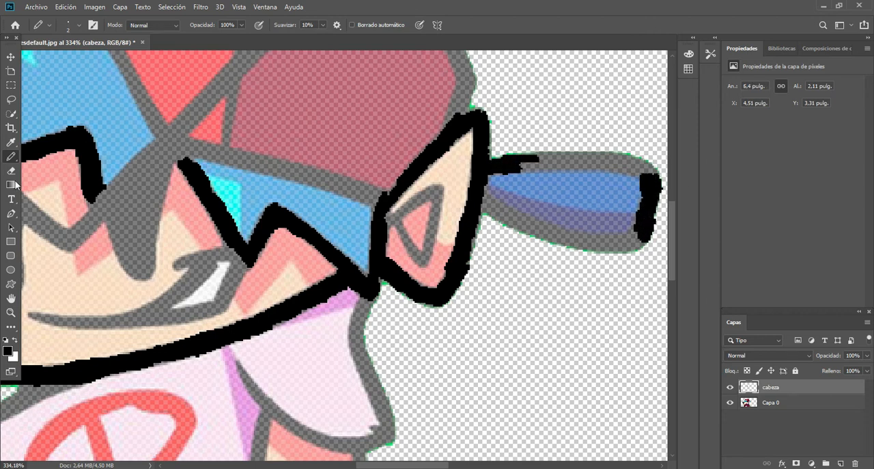
{"action": "key", "text": "e"}
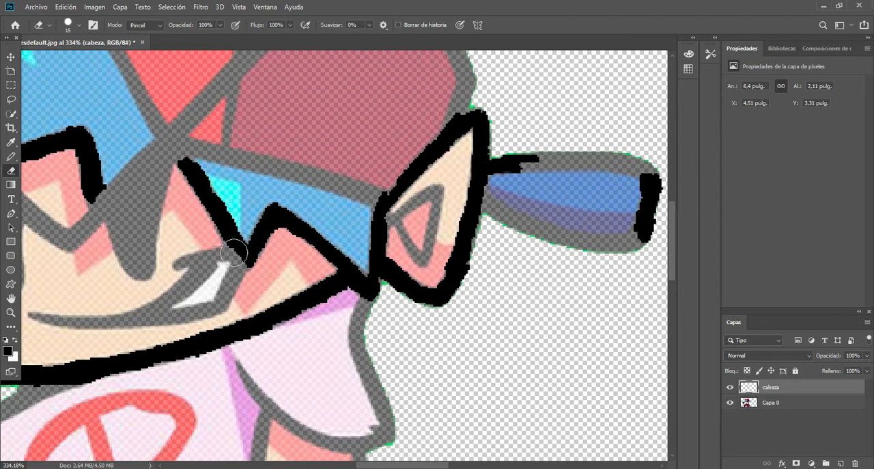
{"action": "mouse_move", "coordinate": [638, 228]}
{"action": "left_mouse_down"}
{"action": "mouse_move", "coordinate": [649, 190]}
{"action": "mouse_move", "coordinate": [639, 256]}
{"action": "left_mouse_up"}
{"action": "key", "text": "b"}
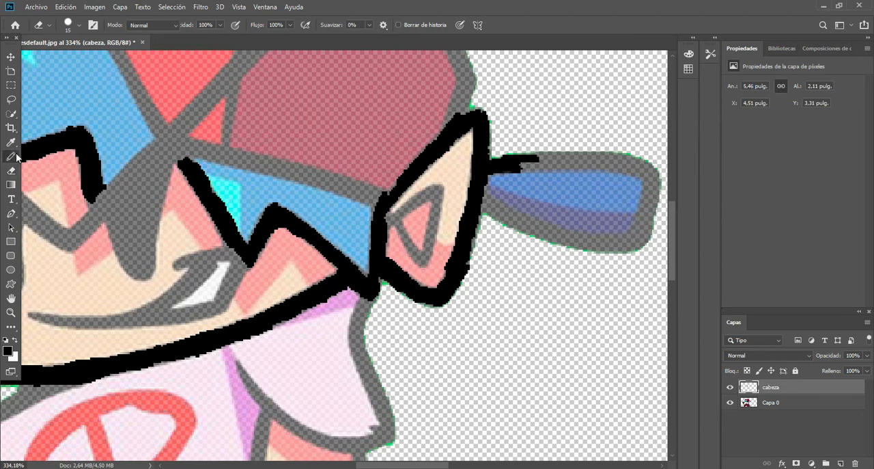
{"action": "mouse_move", "coordinate": [545, 167]}
{"action": "left_mouse_down"}
{"action": "mouse_move", "coordinate": [608, 155]}
{"action": "mouse_move", "coordinate": [650, 192]}
{"action": "mouse_move", "coordinate": [648, 236]}
{"action": "mouse_move", "coordinate": [634, 245]}
{"action": "mouse_move", "coordinate": [658, 176]}
{"action": "mouse_move", "coordinate": [657, 224]}
{"action": "left_mouse_up"}
{"action": "key", "text": "e"}
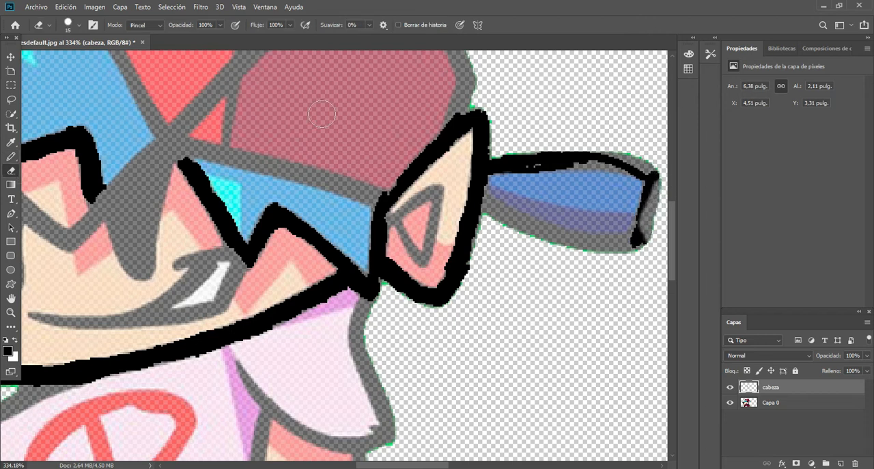
{"action": "key", "text": "b"}
{"action": "left_click_drag", "start_coordinate": [653, 194], "coordinate": [654, 185]}
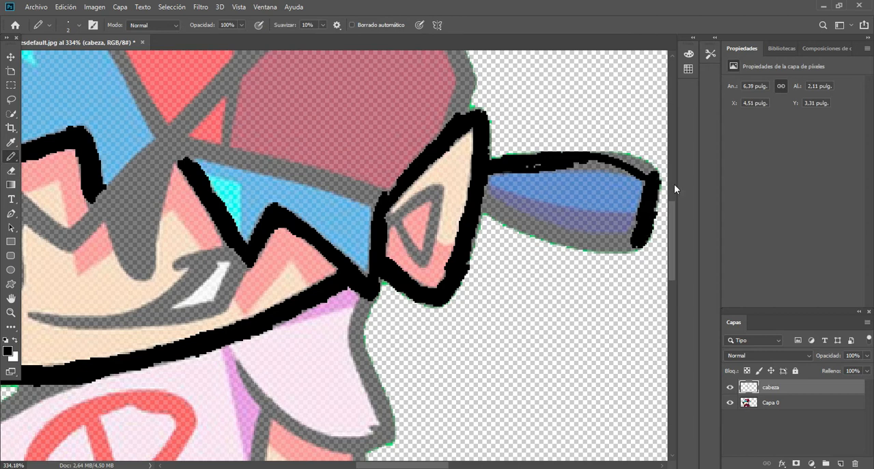
Thicken the cap tab's top outline and fill its outer corner, erasing the strokes that spill over the edge.
{"action": "left_click", "coordinate": [11, 170]}
{"action": "mouse_move", "coordinate": [664, 224]}
{"action": "left_mouse_down"}
{"action": "mouse_move", "coordinate": [661, 215]}
{"action": "mouse_move", "coordinate": [648, 222]}
{"action": "left_mouse_up"}
{"action": "left_click", "coordinate": [11, 157]}
{"action": "mouse_move", "coordinate": [545, 169]}
{"action": "left_mouse_down"}
{"action": "mouse_move", "coordinate": [591, 170]}
{"action": "mouse_move", "coordinate": [606, 156]}
{"action": "left_mouse_up"}
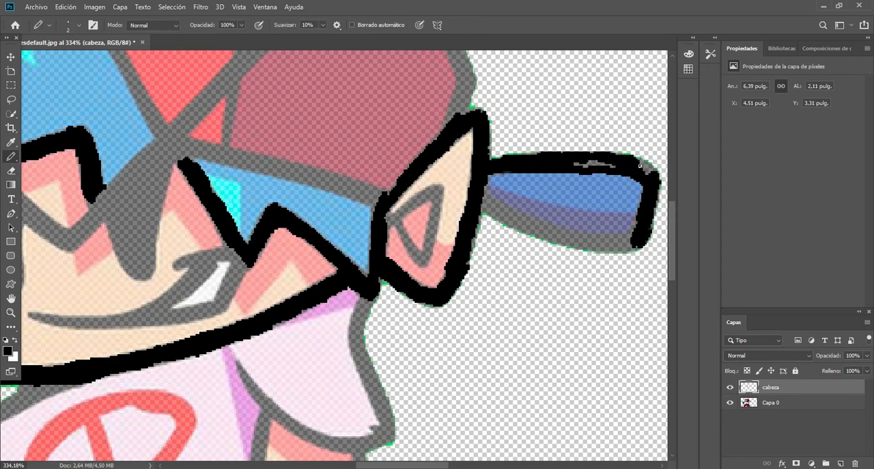
{"action": "left_click", "coordinate": [10, 170]}
{"action": "mouse_move", "coordinate": [571, 180]}
{"action": "left_mouse_down"}
{"action": "mouse_move", "coordinate": [603, 178]}
{"action": "mouse_move", "coordinate": [647, 203]}
{"action": "left_mouse_up"}
{"action": "left_click", "coordinate": [11, 156]}
{"action": "left_click_drag", "start_coordinate": [560, 169], "coordinate": [637, 175]}
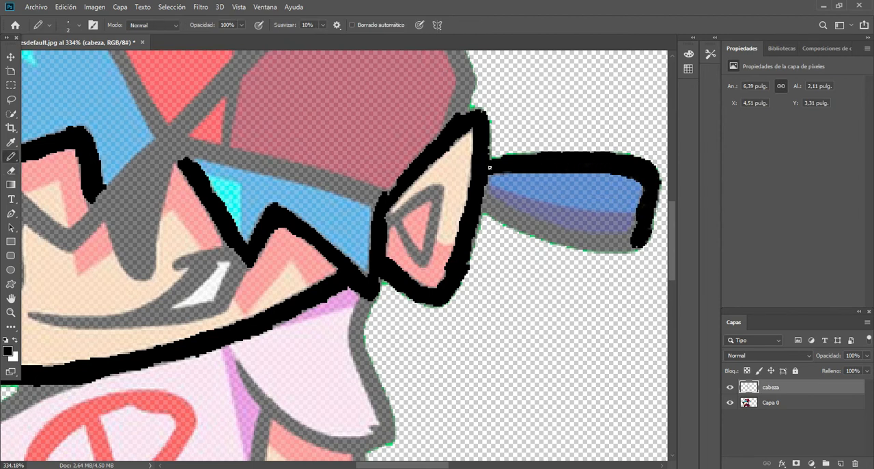
{"action": "mouse_move", "coordinate": [481, 201]}
{"action": "left_mouse_down"}
{"action": "mouse_move", "coordinate": [495, 200]}
{"action": "mouse_move", "coordinate": [522, 220]}
{"action": "mouse_move", "coordinate": [503, 200]}
{"action": "mouse_move", "coordinate": [523, 218]}
{"action": "left_mouse_up"}
{"action": "left_click", "coordinate": [11, 171]}
{"action": "key", "text": "b"}
Outline the lowest white lace of the shoe under the microphone hand in black, along both sides and around its tip.
{"action": "scroll", "coordinate": [497, 196], "scroll_direction": "down", "scroll_amount": 5}
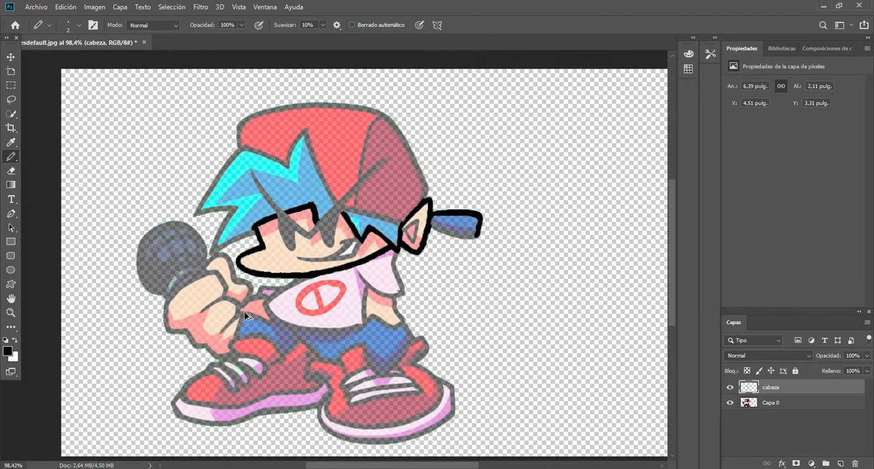
{"action": "scroll", "coordinate": [245, 315], "scroll_direction": "up", "scroll_amount": 6}
{"action": "left_click_drag", "start_coordinate": [673, 289], "coordinate": [673, 324]}
{"action": "left_click_drag", "start_coordinate": [383, 464], "coordinate": [319, 467]}
{"action": "scroll", "coordinate": [272, 390], "scroll_direction": "up", "scroll_amount": 3}
{"action": "mouse_move", "coordinate": [299, 268]}
{"action": "left_mouse_down"}
{"action": "mouse_move", "coordinate": [310, 304]}
{"action": "mouse_move", "coordinate": [345, 347]}
{"action": "mouse_move", "coordinate": [346, 376]}
{"action": "mouse_move", "coordinate": [335, 396]}
{"action": "mouse_move", "coordinate": [359, 359]}
{"action": "mouse_move", "coordinate": [356, 403]}
{"action": "mouse_move", "coordinate": [318, 408]}
{"action": "left_mouse_up"}
{"action": "mouse_move", "coordinate": [164, 247]}
{"action": "left_mouse_down"}
{"action": "mouse_move", "coordinate": [239, 297]}
{"action": "mouse_move", "coordinate": [317, 383]}
{"action": "mouse_move", "coordinate": [334, 376]}
{"action": "mouse_move", "coordinate": [334, 359]}
{"action": "left_mouse_up"}
{"action": "key", "text": "ctrl+z"}
{"action": "mouse_move", "coordinate": [260, 323]}
{"action": "left_mouse_down"}
{"action": "mouse_move", "coordinate": [283, 333]}
{"action": "mouse_move", "coordinate": [307, 383]}
{"action": "left_mouse_up"}
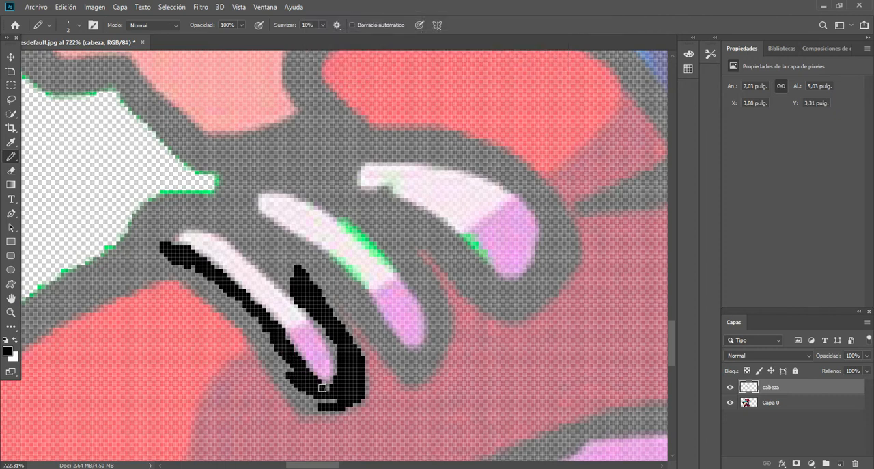
Erase the spilled strokes on the lowest lace's pink tip and redraw a thicker black outline around it.
{"action": "key", "text": "e"}
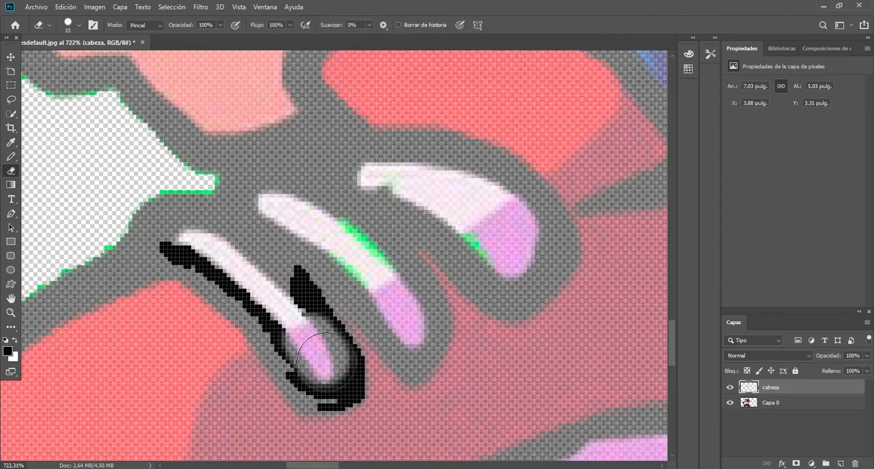
{"action": "left_click", "coordinate": [13, 158]}
{"action": "mouse_move", "coordinate": [305, 315]}
{"action": "left_mouse_down"}
{"action": "mouse_move", "coordinate": [321, 322]}
{"action": "mouse_move", "coordinate": [345, 364]}
{"action": "mouse_move", "coordinate": [330, 387]}
{"action": "left_mouse_up"}
{"action": "mouse_move", "coordinate": [281, 349]}
{"action": "left_mouse_down"}
{"action": "mouse_move", "coordinate": [318, 386]}
{"action": "mouse_move", "coordinate": [314, 399]}
{"action": "mouse_move", "coordinate": [253, 345]}
{"action": "mouse_move", "coordinate": [264, 411]}
{"action": "mouse_move", "coordinate": [289, 421]}
{"action": "mouse_move", "coordinate": [281, 380]}
{"action": "mouse_move", "coordinate": [303, 405]}
{"action": "left_mouse_up"}
{"action": "left_click", "coordinate": [13, 173]}
{"action": "left_click", "coordinate": [12, 157]}
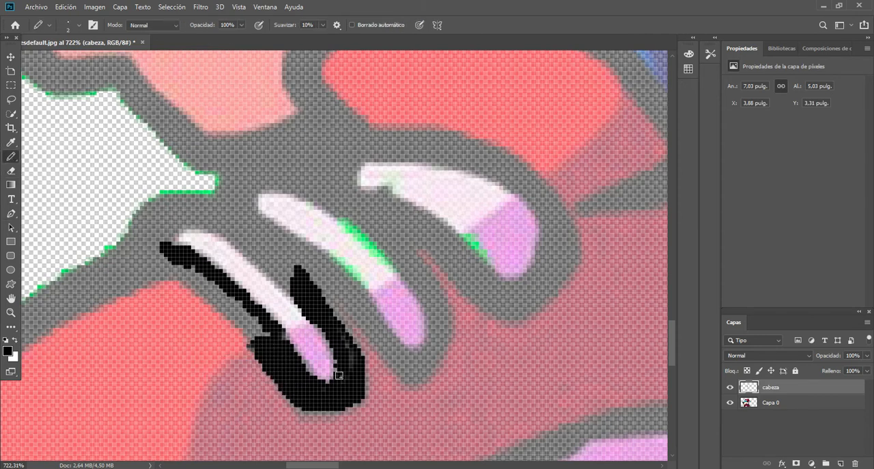
Fill in the black outlines around the lower two laces and along the adjoining upper edge of the shoe.
{"action": "mouse_move", "coordinate": [179, 267]}
{"action": "left_mouse_down"}
{"action": "mouse_move", "coordinate": [244, 313]}
{"action": "mouse_move", "coordinate": [201, 293]}
{"action": "mouse_move", "coordinate": [142, 233]}
{"action": "mouse_move", "coordinate": [147, 266]}
{"action": "mouse_move", "coordinate": [181, 276]}
{"action": "mouse_move", "coordinate": [118, 246]}
{"action": "left_mouse_up"}
{"action": "mouse_move", "coordinate": [171, 199]}
{"action": "left_mouse_down"}
{"action": "mouse_move", "coordinate": [167, 236]}
{"action": "mouse_move", "coordinate": [86, 284]}
{"action": "mouse_move", "coordinate": [109, 273]}
{"action": "mouse_move", "coordinate": [113, 290]}
{"action": "mouse_move", "coordinate": [142, 286]}
{"action": "mouse_move", "coordinate": [74, 276]}
{"action": "mouse_move", "coordinate": [35, 307]}
{"action": "mouse_move", "coordinate": [28, 334]}
{"action": "mouse_move", "coordinate": [110, 280]}
{"action": "mouse_move", "coordinate": [89, 303]}
{"action": "left_mouse_up"}
{"action": "mouse_move", "coordinate": [281, 240]}
{"action": "left_mouse_down"}
{"action": "mouse_move", "coordinate": [290, 277]}
{"action": "mouse_move", "coordinate": [263, 236]}
{"action": "mouse_move", "coordinate": [245, 178]}
{"action": "mouse_move", "coordinate": [231, 199]}
{"action": "mouse_move", "coordinate": [236, 235]}
{"action": "mouse_move", "coordinate": [186, 198]}
{"action": "mouse_move", "coordinate": [233, 240]}
{"action": "mouse_move", "coordinate": [263, 156]}
{"action": "mouse_move", "coordinate": [301, 119]}
{"action": "mouse_move", "coordinate": [239, 162]}
{"action": "mouse_move", "coordinate": [232, 146]}
{"action": "mouse_move", "coordinate": [209, 150]}
{"action": "left_mouse_up"}
{"action": "mouse_move", "coordinate": [437, 318]}
{"action": "left_mouse_down"}
{"action": "mouse_move", "coordinate": [441, 341]}
{"action": "mouse_move", "coordinate": [426, 367]}
{"action": "mouse_move", "coordinate": [435, 304]}
{"action": "mouse_move", "coordinate": [376, 236]}
{"action": "mouse_move", "coordinate": [423, 238]}
{"action": "mouse_move", "coordinate": [478, 294]}
{"action": "mouse_move", "coordinate": [443, 238]}
{"action": "left_mouse_up"}
{"action": "mouse_move", "coordinate": [301, 128]}
{"action": "left_mouse_down"}
{"action": "mouse_move", "coordinate": [312, 147]}
{"action": "mouse_move", "coordinate": [260, 191]}
{"action": "mouse_move", "coordinate": [372, 335]}
{"action": "mouse_move", "coordinate": [361, 310]}
{"action": "mouse_move", "coordinate": [368, 334]}
{"action": "left_mouse_up"}
{"action": "left_click_drag", "start_coordinate": [407, 369], "coordinate": [404, 380]}
{"action": "left_click_drag", "start_coordinate": [392, 207], "coordinate": [385, 235]}
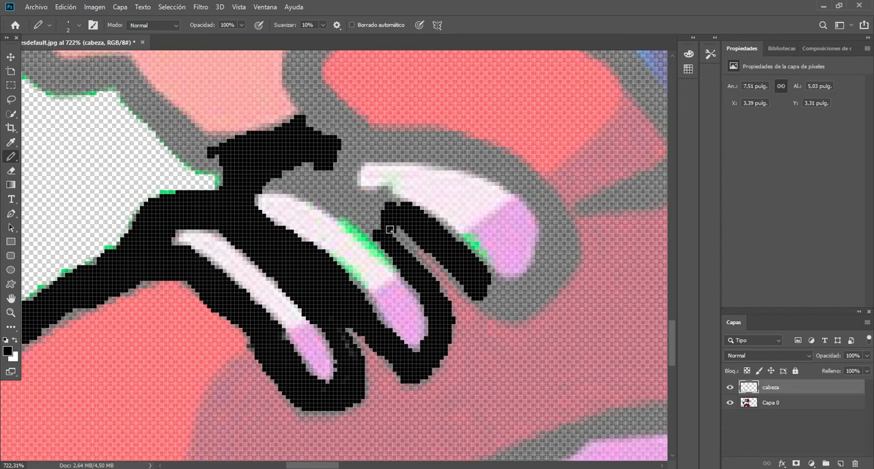
Outline the uppermost lace in black and extend the line upward between the hand and the shoe.
{"action": "mouse_move", "coordinate": [387, 206]}
{"action": "left_mouse_down"}
{"action": "mouse_move", "coordinate": [341, 175]}
{"action": "mouse_move", "coordinate": [369, 225]}
{"action": "mouse_move", "coordinate": [313, 183]}
{"action": "mouse_move", "coordinate": [283, 172]}
{"action": "mouse_move", "coordinate": [259, 190]}
{"action": "mouse_move", "coordinate": [321, 209]}
{"action": "left_mouse_up"}
{"action": "mouse_move", "coordinate": [288, 68]}
{"action": "left_mouse_down"}
{"action": "mouse_move", "coordinate": [308, 105]}
{"action": "mouse_move", "coordinate": [306, 68]}
{"action": "mouse_move", "coordinate": [308, 122]}
{"action": "mouse_move", "coordinate": [327, 121]}
{"action": "mouse_move", "coordinate": [332, 110]}
{"action": "mouse_move", "coordinate": [345, 140]}
{"action": "mouse_move", "coordinate": [358, 128]}
{"action": "mouse_move", "coordinate": [369, 159]}
{"action": "left_mouse_up"}
{"action": "mouse_move", "coordinate": [559, 247]}
{"action": "left_mouse_down"}
{"action": "mouse_move", "coordinate": [526, 304]}
{"action": "mouse_move", "coordinate": [469, 280]}
{"action": "mouse_move", "coordinate": [538, 266]}
{"action": "left_mouse_up"}
{"action": "left_click_drag", "start_coordinate": [558, 233], "coordinate": [485, 298]}
{"action": "mouse_move", "coordinate": [365, 144]}
{"action": "left_mouse_down"}
{"action": "mouse_move", "coordinate": [478, 164]}
{"action": "mouse_move", "coordinate": [380, 145]}
{"action": "mouse_move", "coordinate": [386, 136]}
{"action": "mouse_move", "coordinate": [492, 156]}
{"action": "mouse_move", "coordinate": [554, 227]}
{"action": "mouse_move", "coordinate": [541, 264]}
{"action": "mouse_move", "coordinate": [537, 188]}
{"action": "mouse_move", "coordinate": [494, 155]}
{"action": "mouse_move", "coordinate": [541, 193]}
{"action": "mouse_move", "coordinate": [525, 173]}
{"action": "mouse_move", "coordinate": [568, 234]}
{"action": "left_mouse_up"}
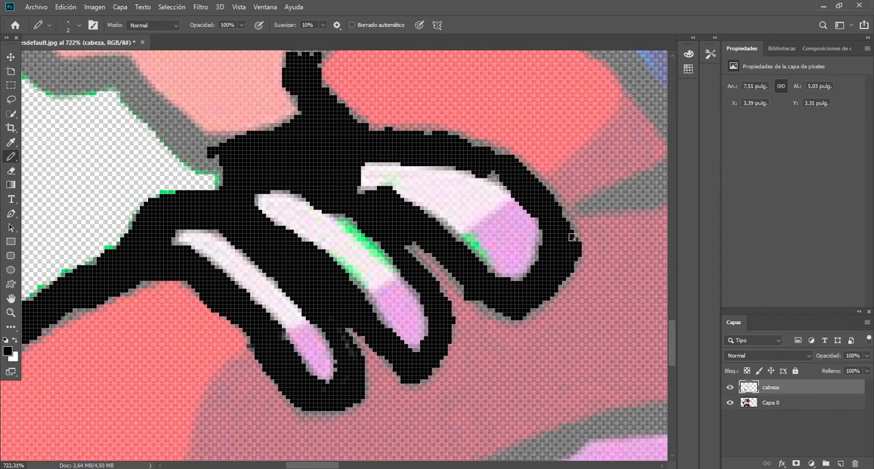
Erase the rough inner edge of the uppermost lace's outline and redraw it cleanly with the Pencil tool.
{"action": "left_click", "coordinate": [11, 171]}
{"action": "left_click_drag", "start_coordinate": [470, 186], "coordinate": [504, 208]}
{"action": "left_click", "coordinate": [11, 157]}
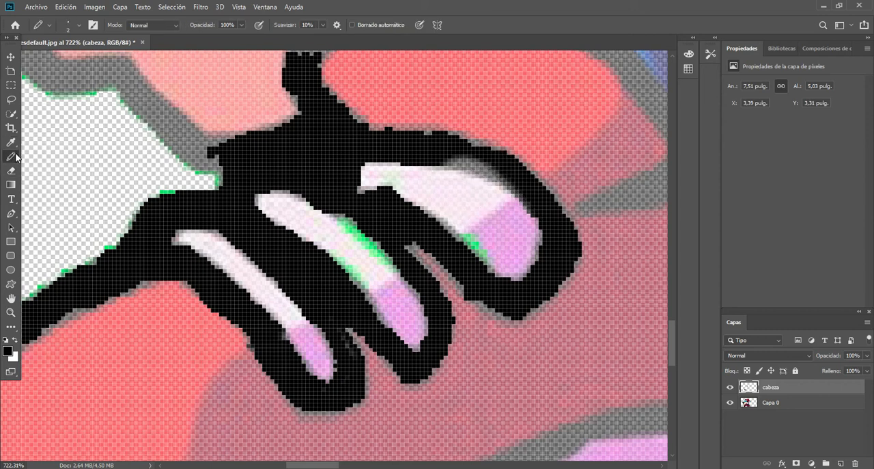
{"action": "mouse_move", "coordinate": [443, 163]}
{"action": "left_mouse_down"}
{"action": "mouse_move", "coordinate": [497, 178]}
{"action": "mouse_move", "coordinate": [500, 124]}
{"action": "mouse_move", "coordinate": [500, 142]}
{"action": "mouse_move", "coordinate": [441, 78]}
{"action": "mouse_move", "coordinate": [476, 107]}
{"action": "left_mouse_up"}
Trace the hand's lower edge and the shoe's front edge down to the toe in black.
{"action": "scroll", "coordinate": [405, 319], "scroll_direction": "left", "scroll_amount": 5}
{"action": "mouse_move", "coordinate": [335, 54]}
{"action": "left_mouse_down"}
{"action": "mouse_move", "coordinate": [374, 81]}
{"action": "mouse_move", "coordinate": [426, 80]}
{"action": "mouse_move", "coordinate": [360, 54]}
{"action": "mouse_move", "coordinate": [373, 70]}
{"action": "left_mouse_up"}
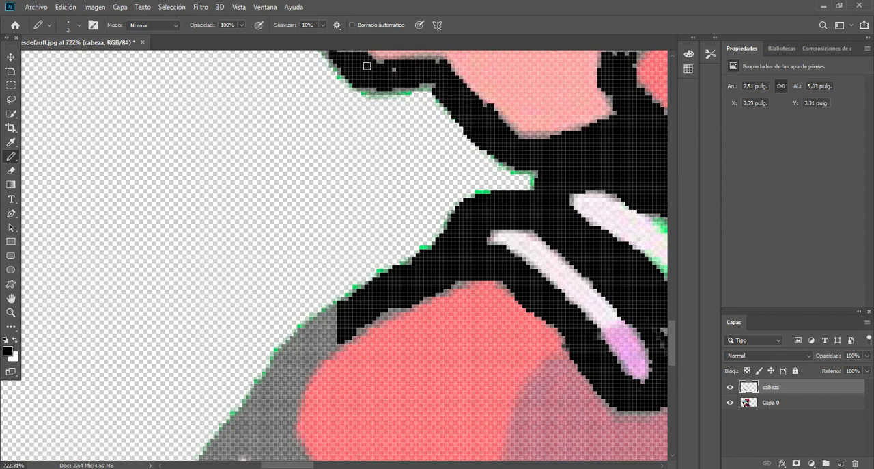
{"action": "mouse_move", "coordinate": [334, 320]}
{"action": "left_mouse_down"}
{"action": "mouse_move", "coordinate": [277, 386]}
{"action": "mouse_move", "coordinate": [306, 336]}
{"action": "mouse_move", "coordinate": [255, 431]}
{"action": "mouse_move", "coordinate": [303, 457]}
{"action": "mouse_move", "coordinate": [257, 385]}
{"action": "mouse_move", "coordinate": [220, 443]}
{"action": "mouse_move", "coordinate": [240, 448]}
{"action": "left_mouse_up"}
{"action": "left_click_drag", "start_coordinate": [672, 357], "coordinate": [672, 377]}
{"action": "mouse_move", "coordinate": [206, 285]}
{"action": "left_mouse_down"}
{"action": "mouse_move", "coordinate": [189, 320]}
{"action": "mouse_move", "coordinate": [214, 291]}
{"action": "mouse_move", "coordinate": [215, 369]}
{"action": "mouse_move", "coordinate": [239, 404]}
{"action": "mouse_move", "coordinate": [228, 408]}
{"action": "mouse_move", "coordinate": [265, 380]}
{"action": "left_mouse_up"}
{"action": "scroll", "coordinate": [266, 379], "scroll_direction": "down", "scroll_amount": 5}
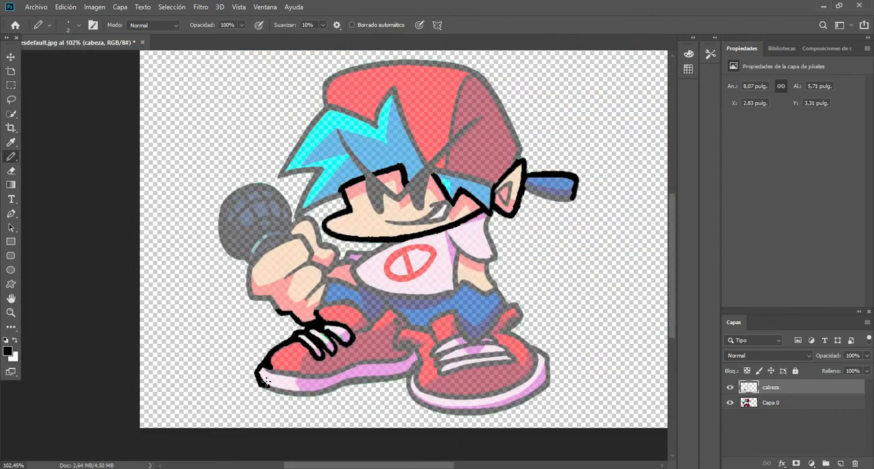
Outline the triangular inner detail of the ear in black.
{"action": "scroll", "coordinate": [265, 381], "scroll_direction": "up", "scroll_amount": 5}
{"action": "left_click_drag", "start_coordinate": [285, 464], "coordinate": [394, 464]}
{"action": "mouse_move", "coordinate": [672, 334]}
{"action": "left_mouse_down"}
{"action": "mouse_move", "coordinate": [688, 305]}
{"action": "mouse_move", "coordinate": [686, 231]}
{"action": "left_mouse_up"}
{"action": "left_click_drag", "start_coordinate": [491, 218], "coordinate": [476, 304]}
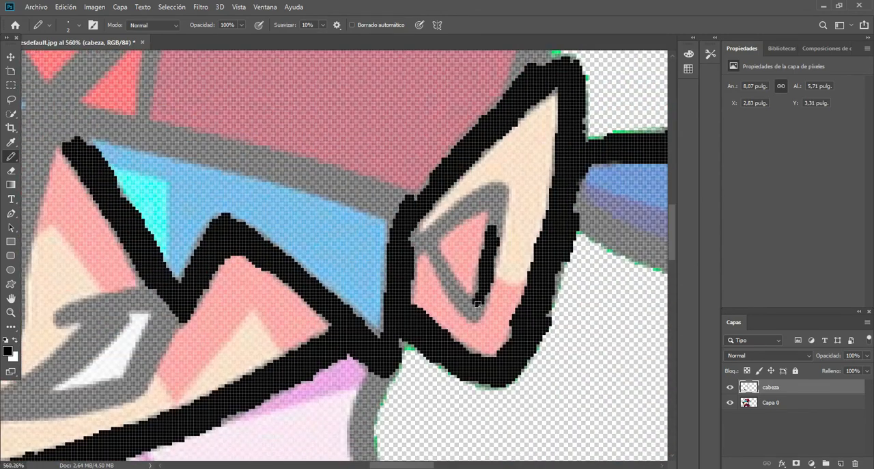
{"action": "mouse_move", "coordinate": [499, 207]}
{"action": "left_mouse_down"}
{"action": "mouse_move", "coordinate": [463, 206]}
{"action": "mouse_move", "coordinate": [443, 218]}
{"action": "mouse_move", "coordinate": [493, 191]}
{"action": "left_mouse_up"}
{"action": "left_click_drag", "start_coordinate": [426, 232], "coordinate": [479, 309]}
{"action": "scroll", "coordinate": [419, 84], "scroll_direction": "down", "scroll_amount": 10}
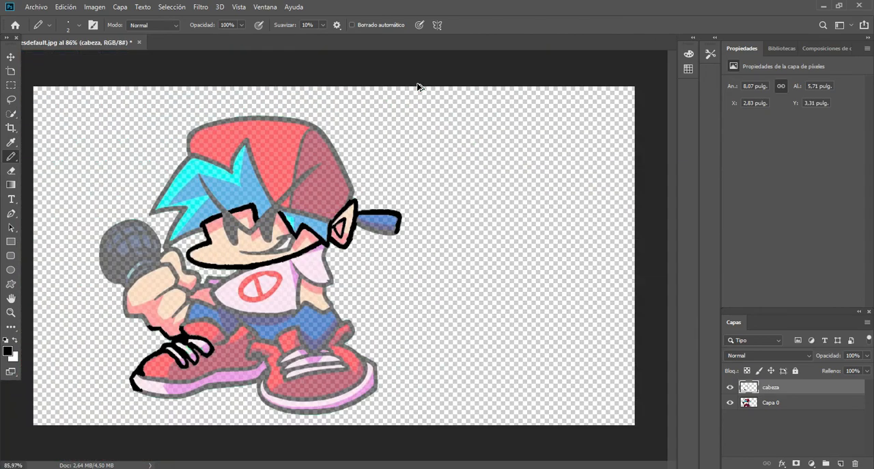
Select the cabeza and Capa 0 layers together and move the character about 3 in to the right on the canvas.
{"action": "left_click", "coordinate": [11, 57]}
{"action": "left_click_drag", "start_coordinate": [63, 92], "coordinate": [485, 417]}
{"action": "left_click_drag", "start_coordinate": [414, 279], "coordinate": [520, 275]}
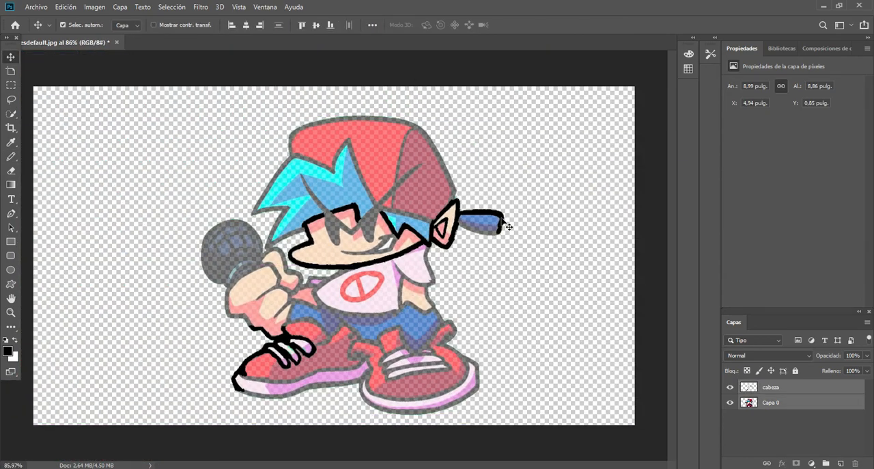